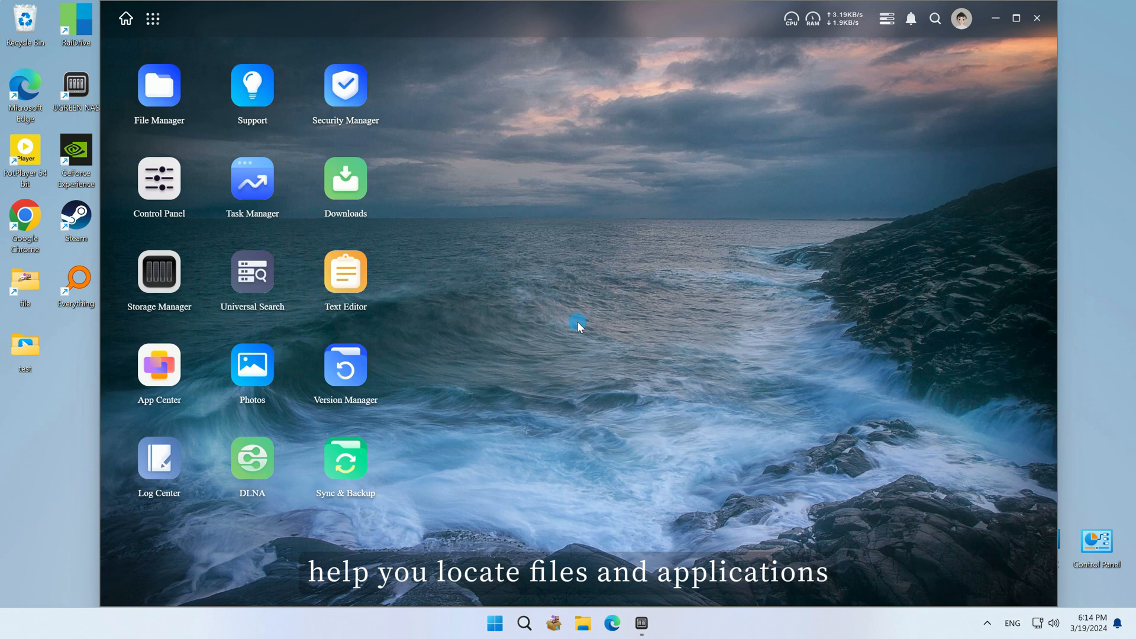
Search Universal Search for 'NAS' and display the four results as thumbnails.
double_click(252, 275)
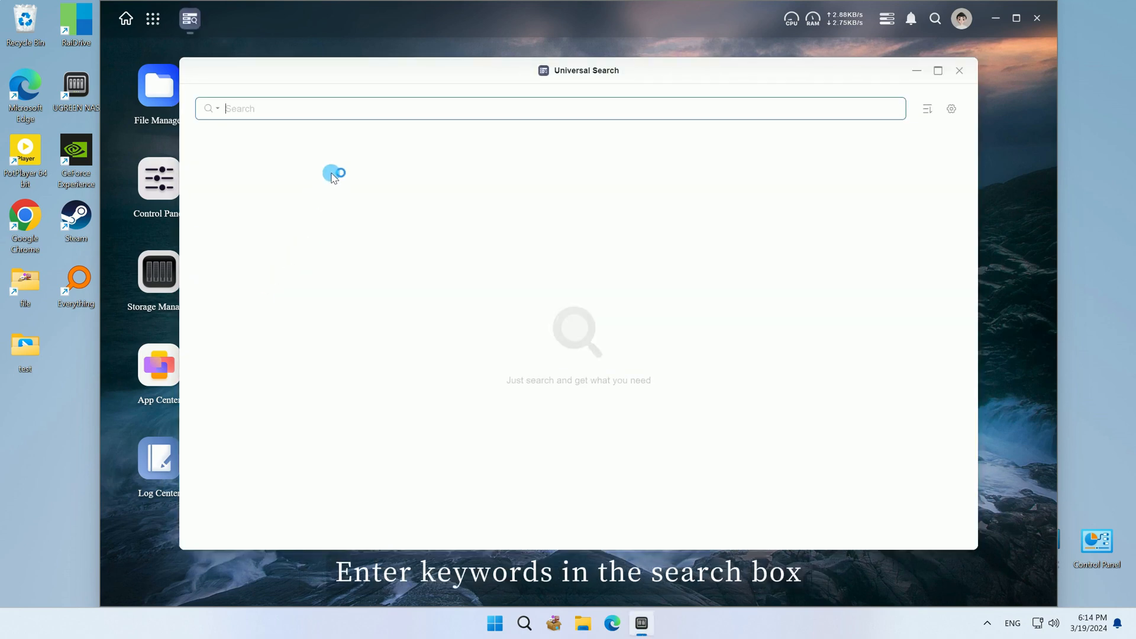
click(345, 108)
text(NAS)
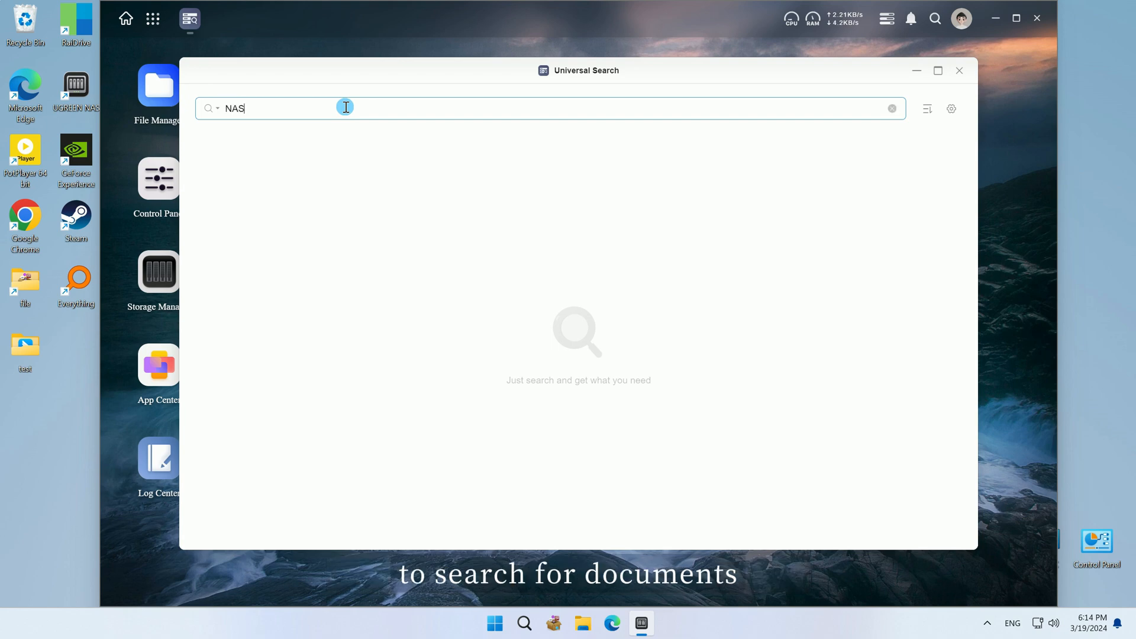
key(Return)
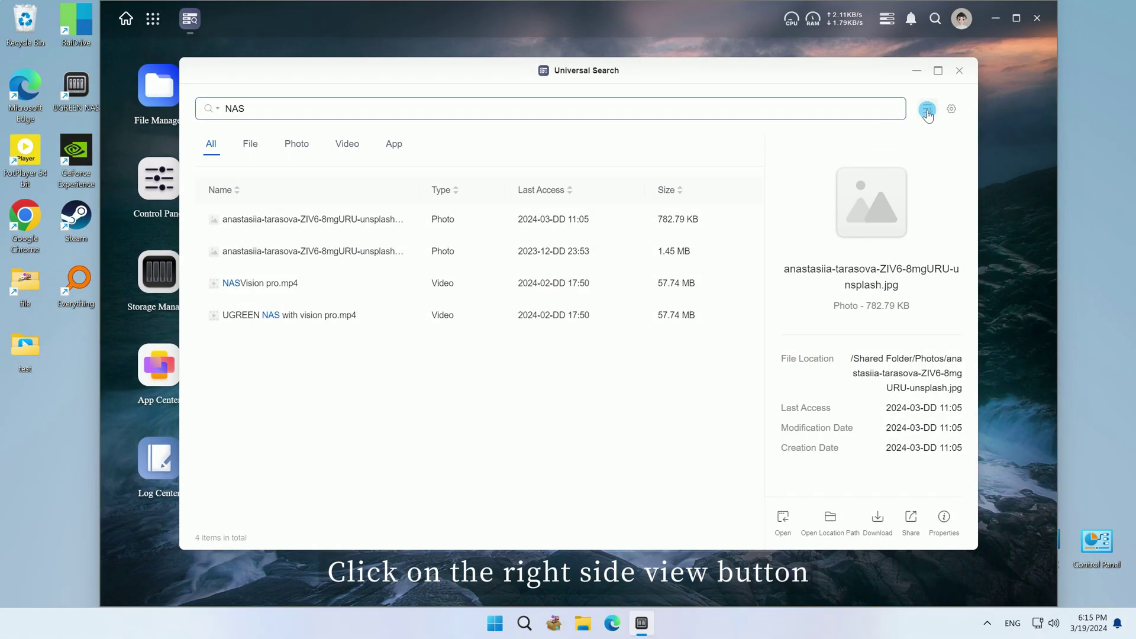
click(927, 111)
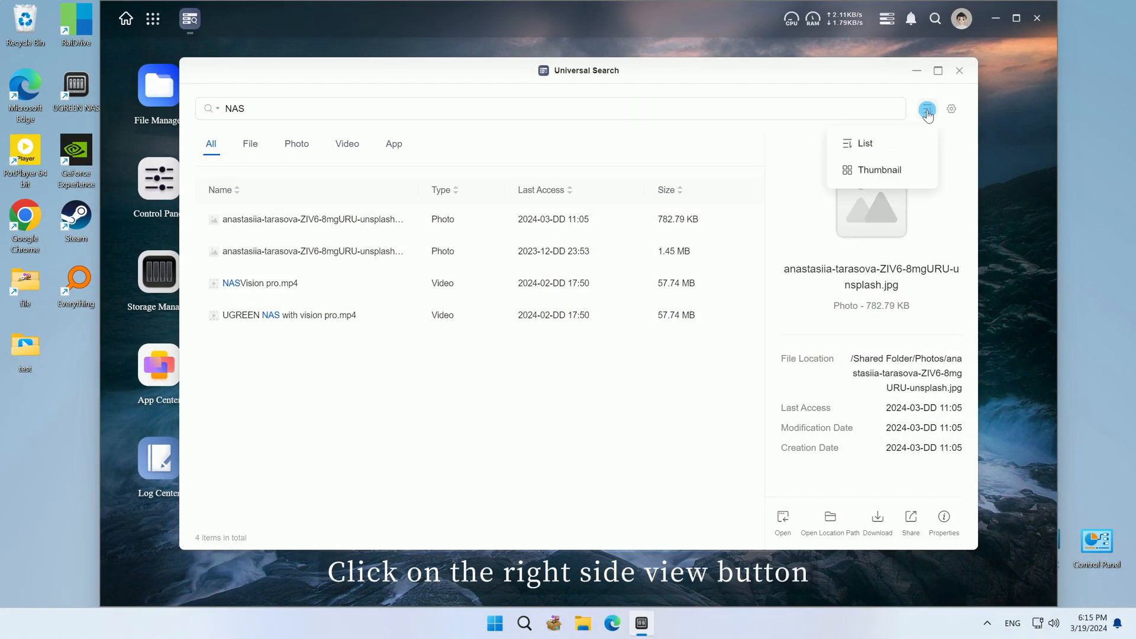
click(879, 169)
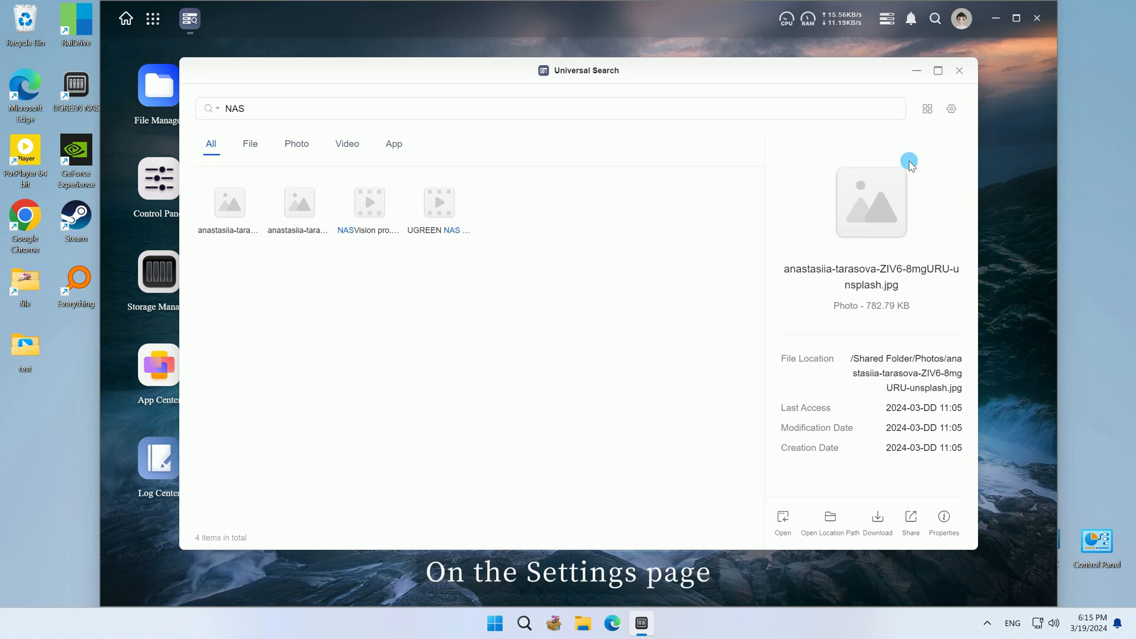
Remove /home/ugreen/Photos from the document content search folders in search settings.
click(951, 108)
click(820, 195)
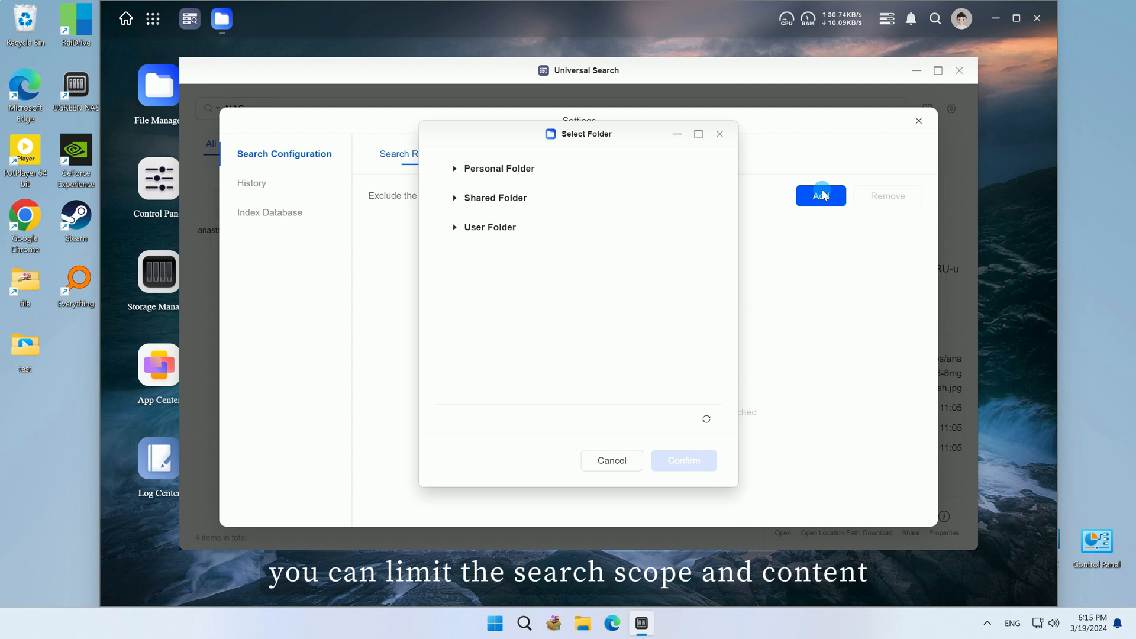
click(723, 133)
click(498, 153)
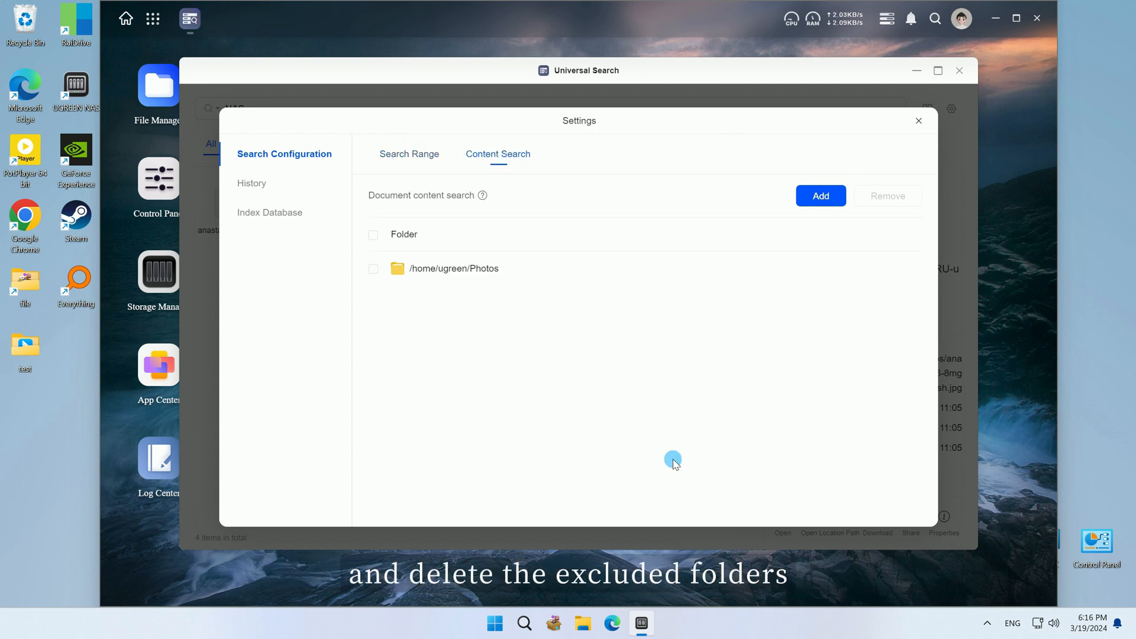
click(373, 268)
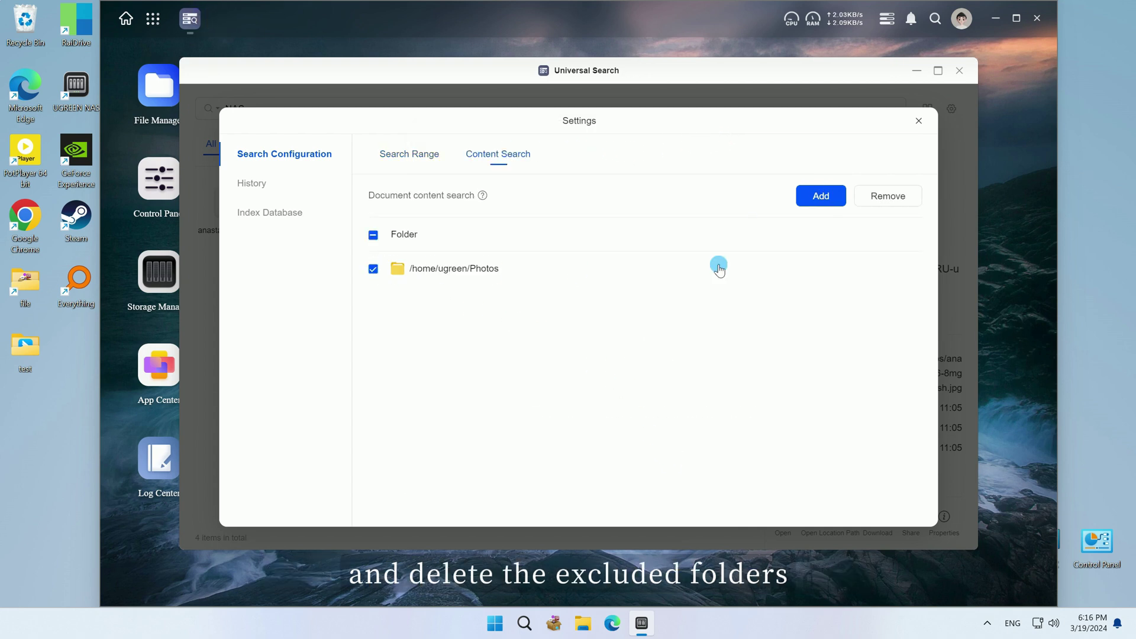
click(888, 195)
Enable search history and keep 100 entries.
click(253, 183)
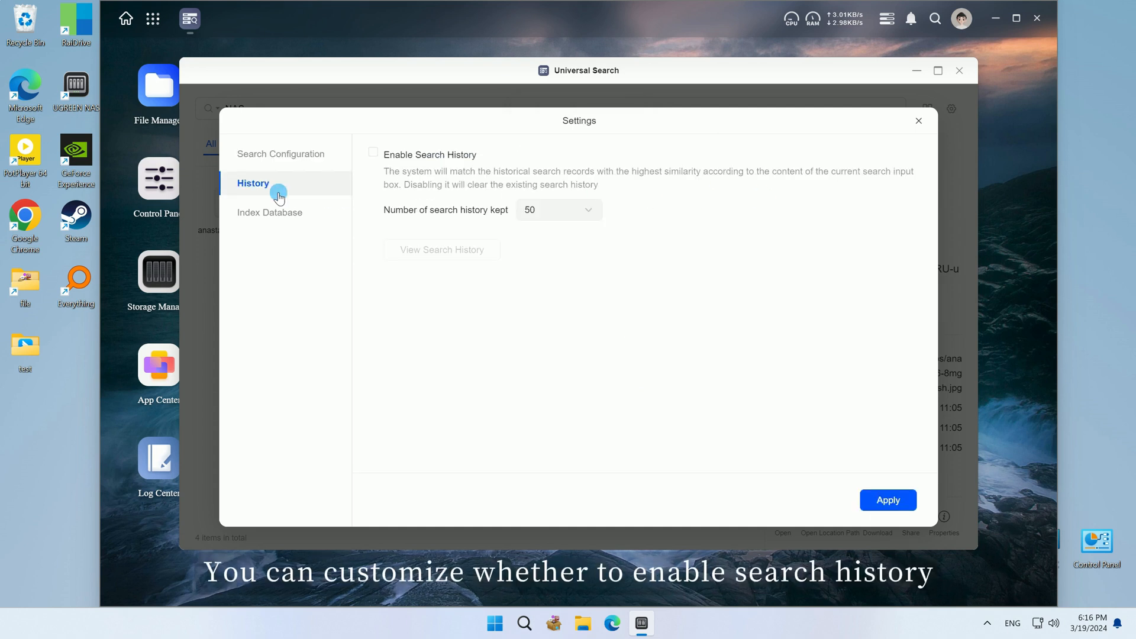
click(373, 154)
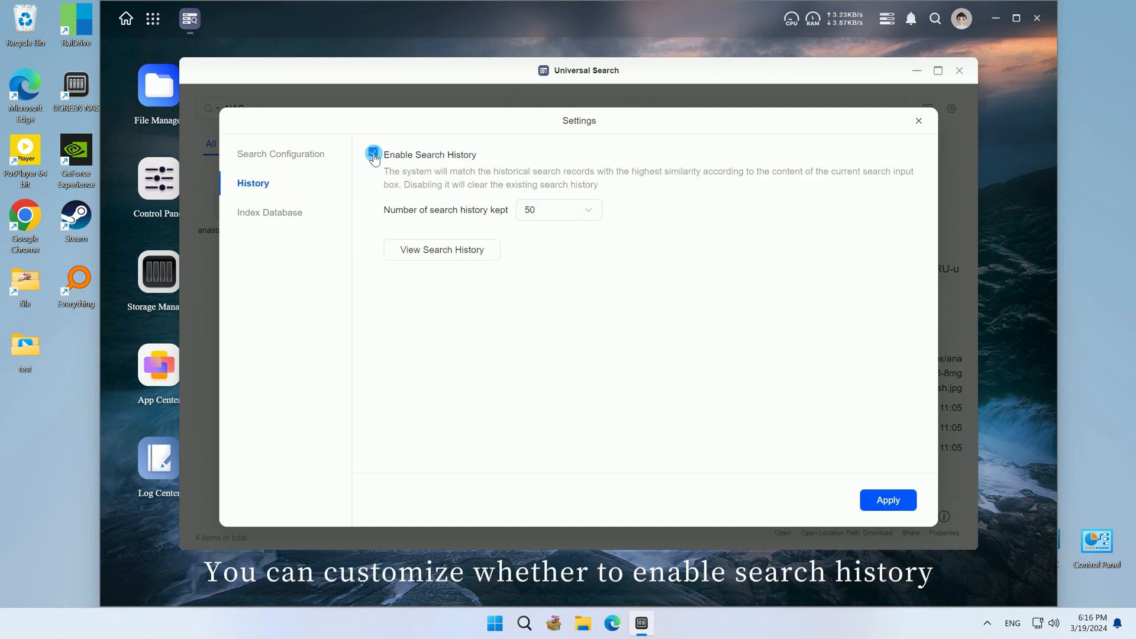
click(588, 209)
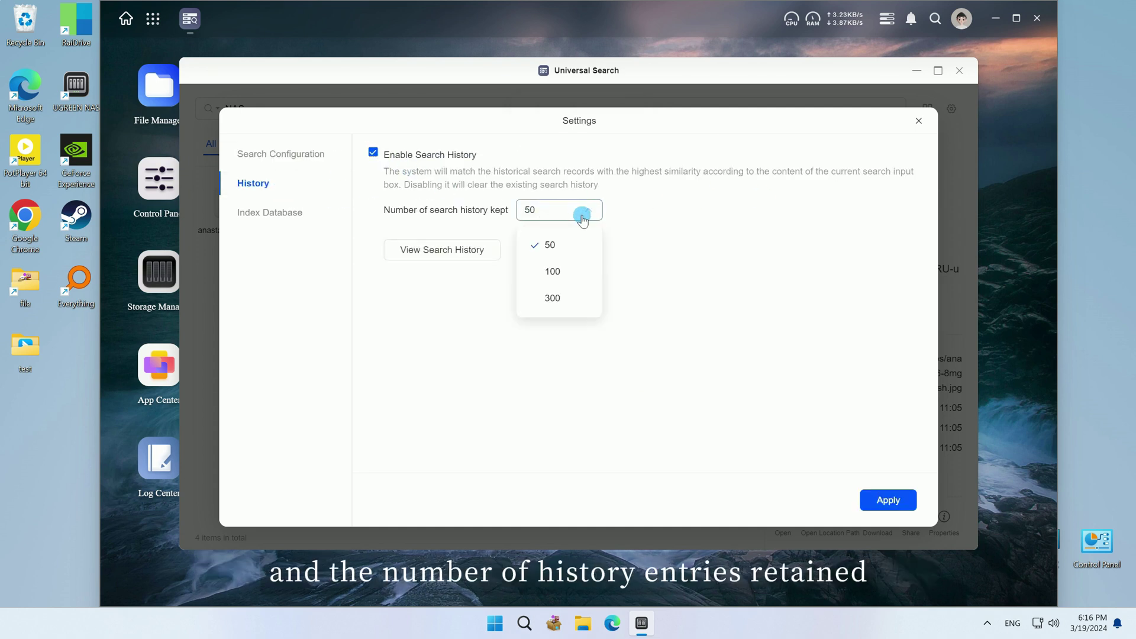
click(560, 271)
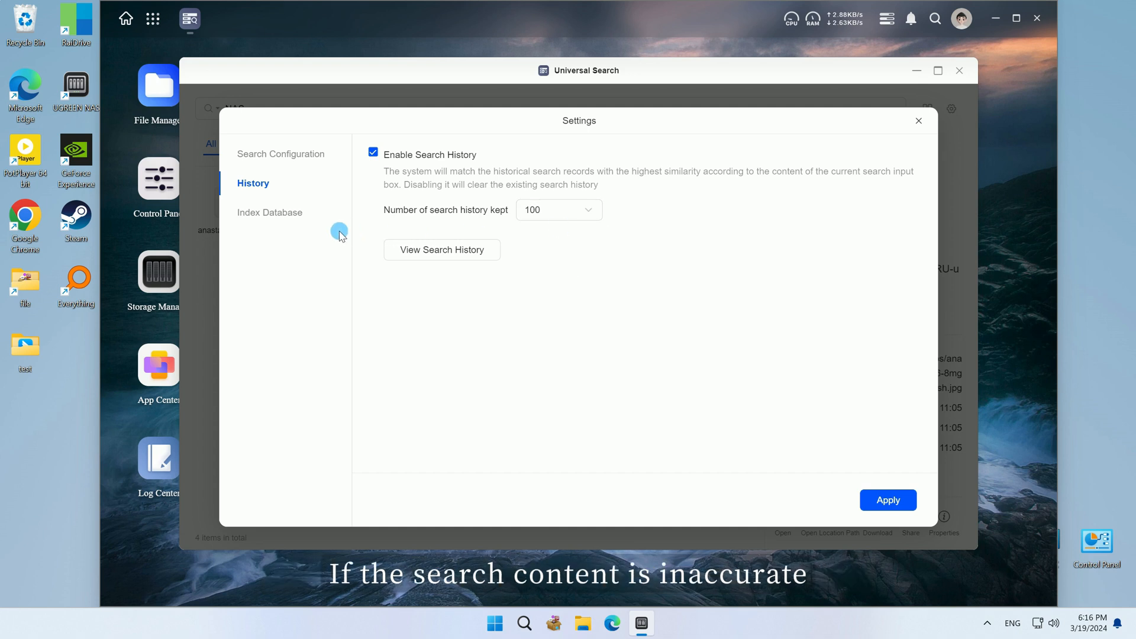
Start rebuilding the index database and confirm.
click(283, 213)
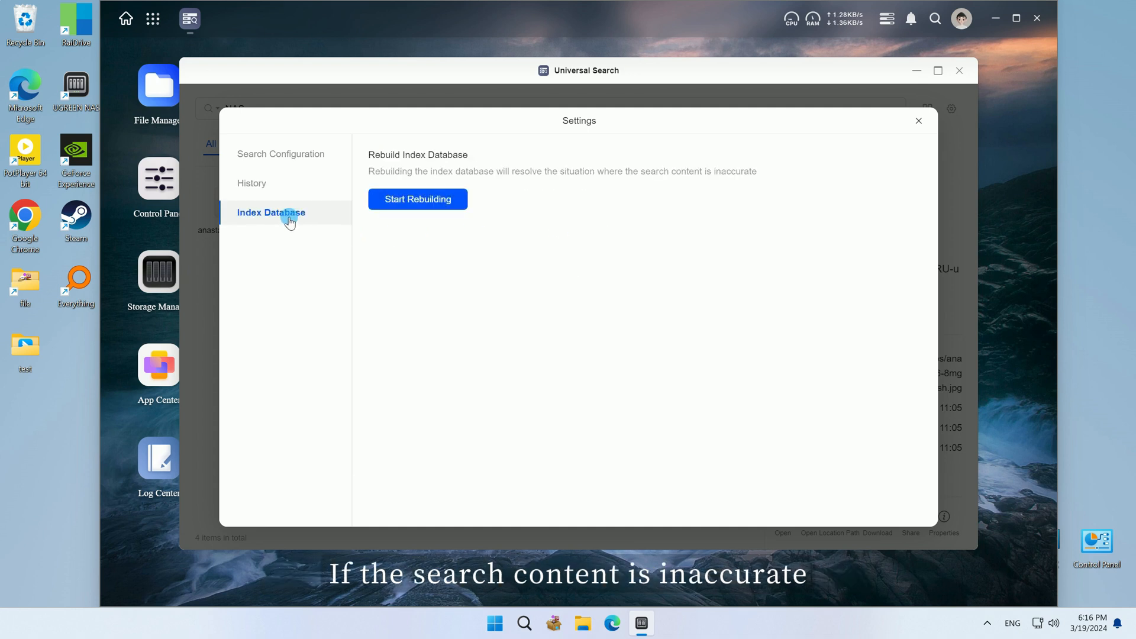
click(417, 199)
click(684, 358)
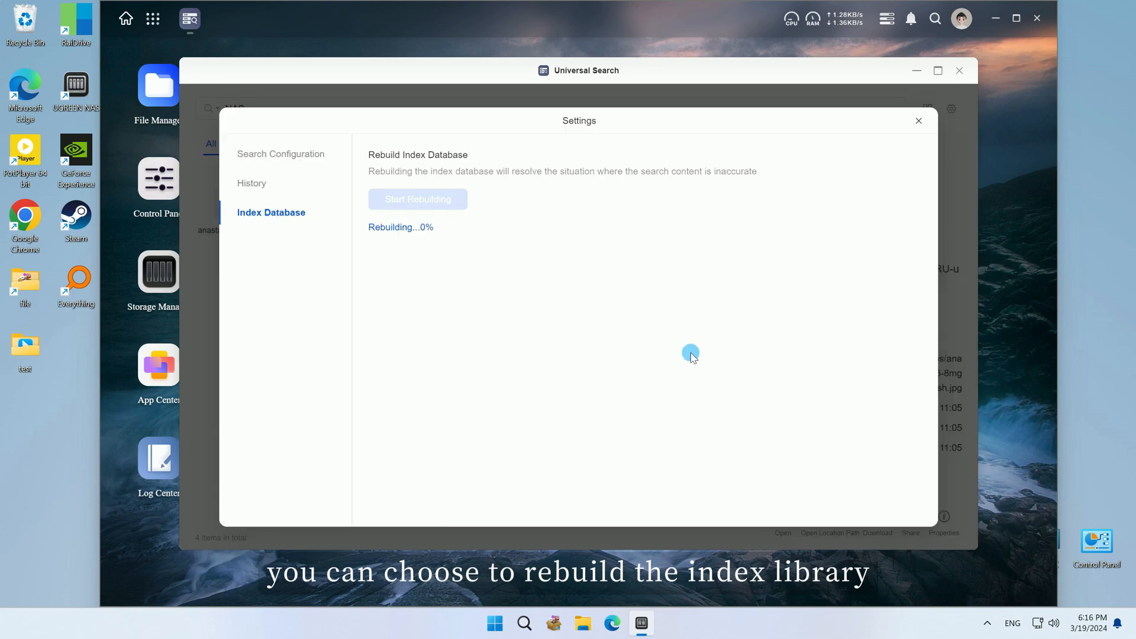